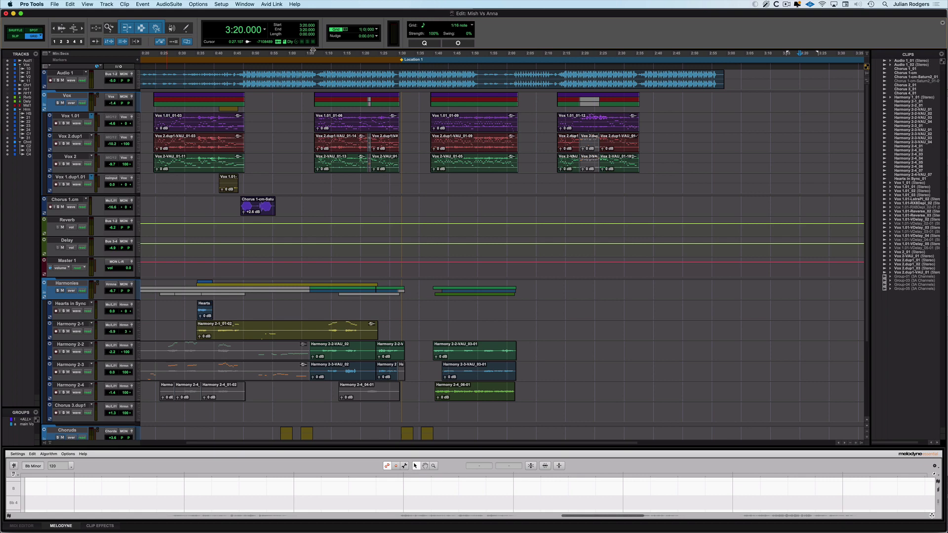
In the Mix window, browse the EQ plug-ins for an empty Chors1.cm insert slot without adding one.
{"action": "key", "text": "super+equal"}
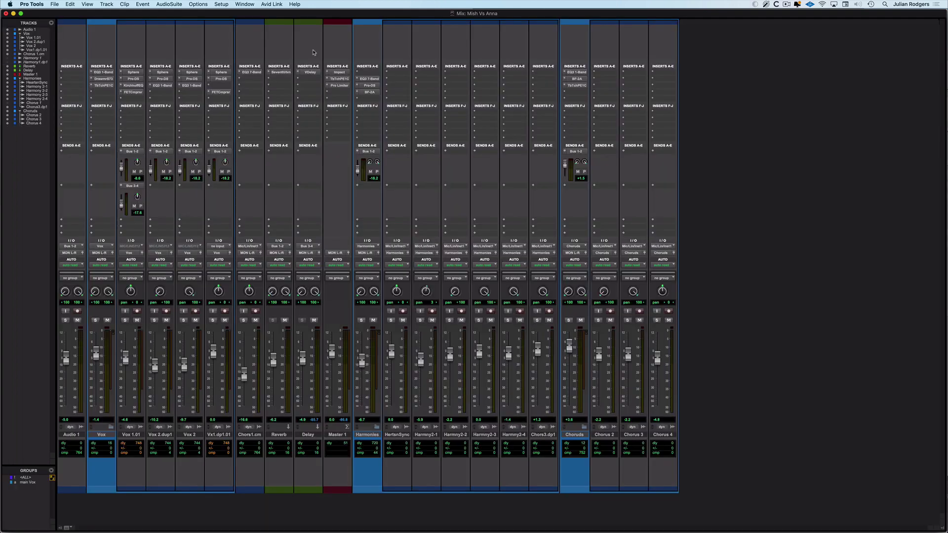
{"action": "left_click", "coordinate": [241, 79]}
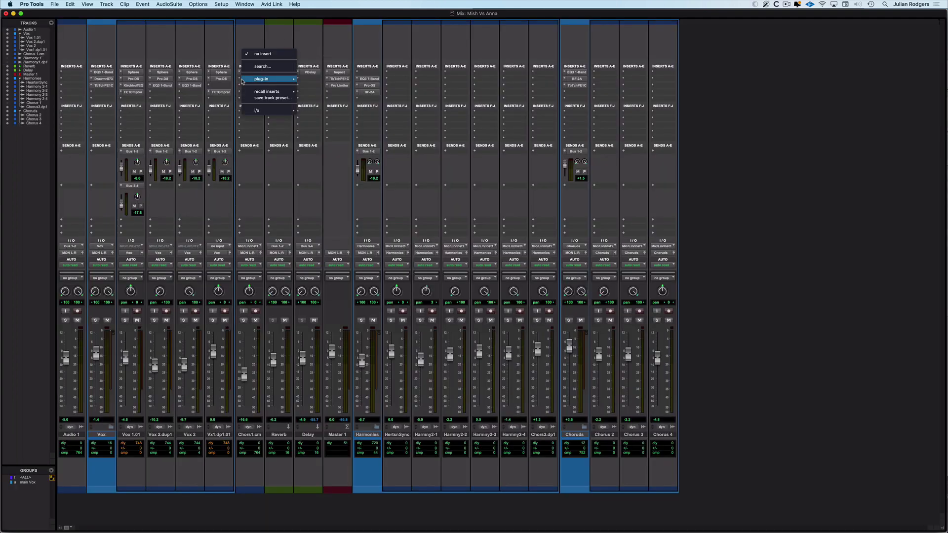
{"action": "mouse_move", "coordinate": [243, 80]}
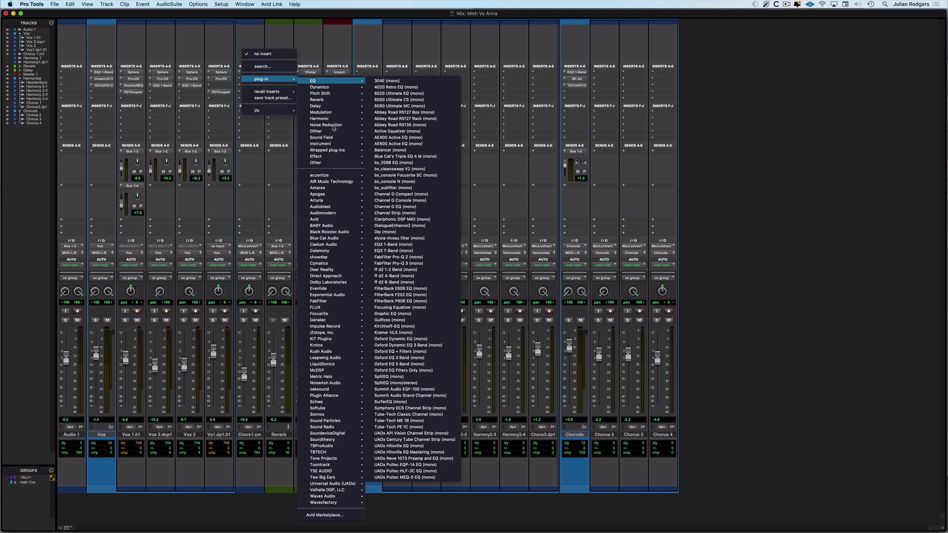
{"action": "mouse_move", "coordinate": [330, 126]}
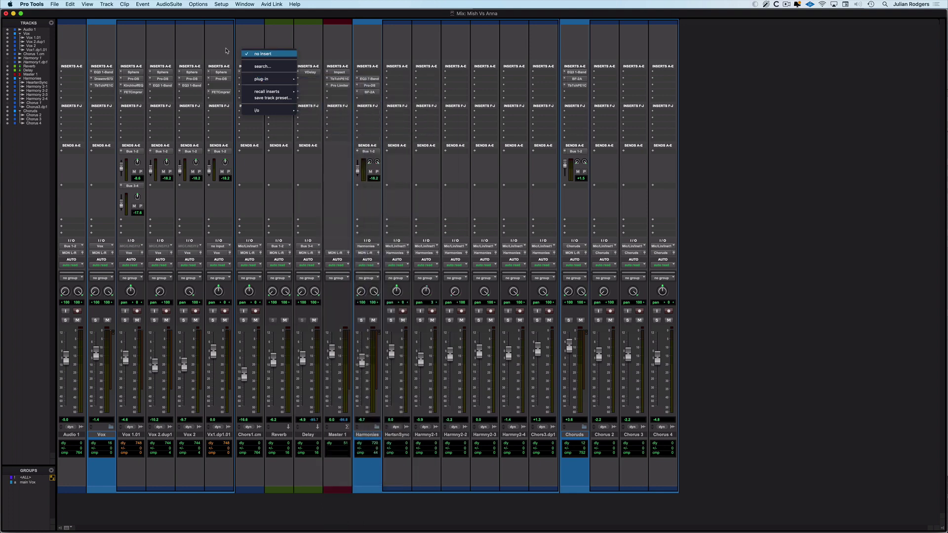
{"action": "left_click", "coordinate": [65, 12]}
In Preferences on the Mixing tab, set Default EQ to the 304E plug-in.
{"action": "left_click", "coordinate": [31, 3]}
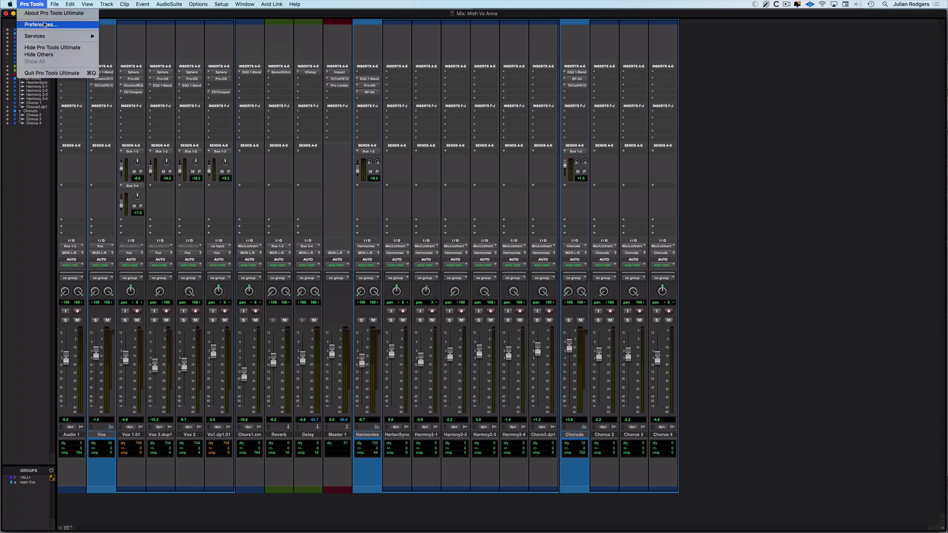
{"action": "left_click", "coordinate": [41, 25]}
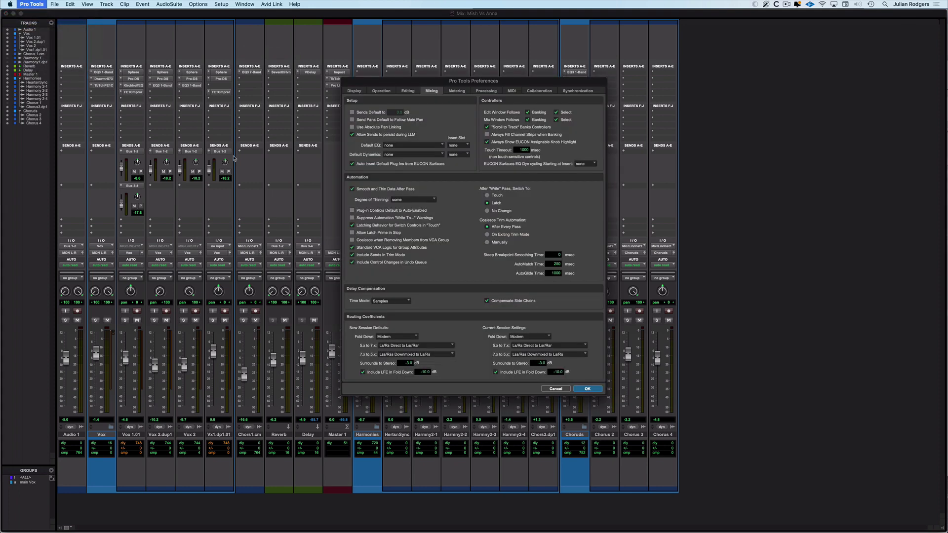
{"action": "left_click", "coordinate": [403, 145]}
{"action": "mouse_move", "coordinate": [404, 160]}
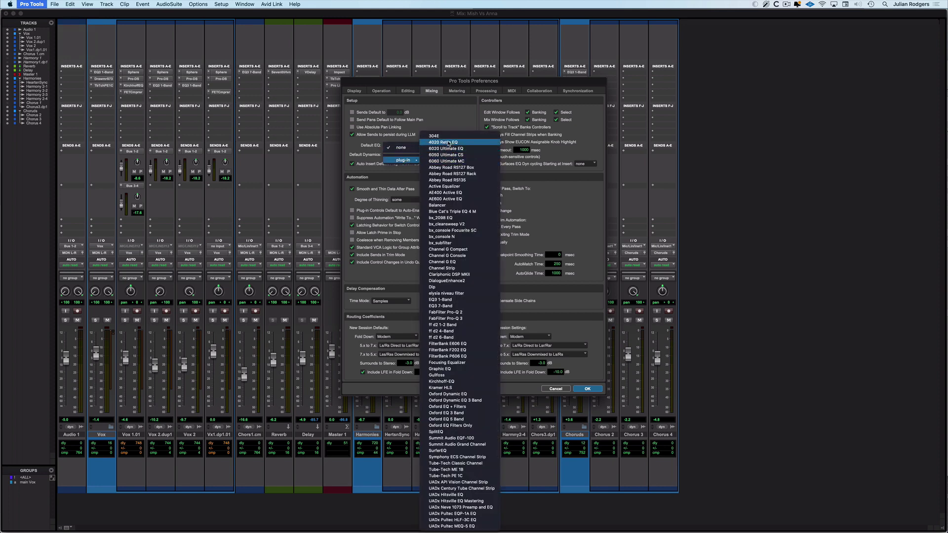
{"action": "left_click", "coordinate": [447, 138]}
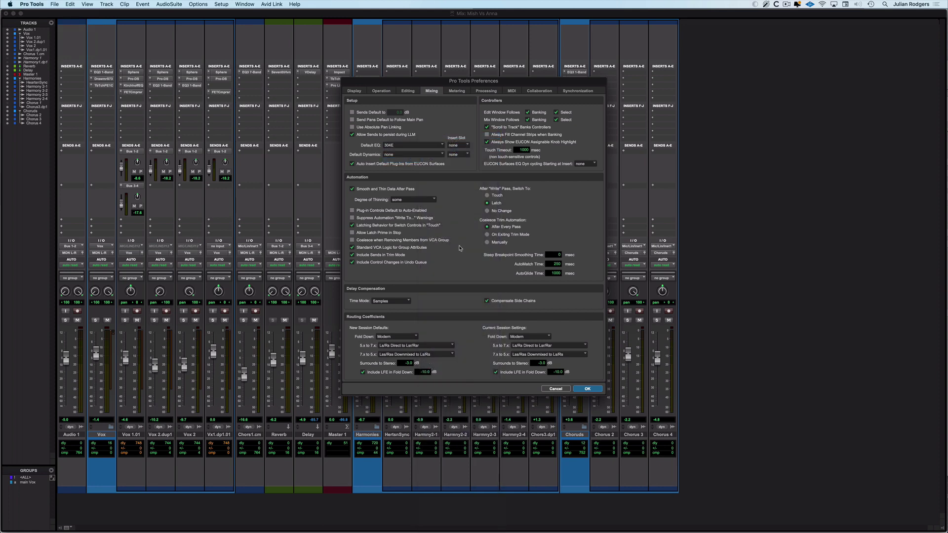
{"action": "left_click", "coordinate": [587, 388]}
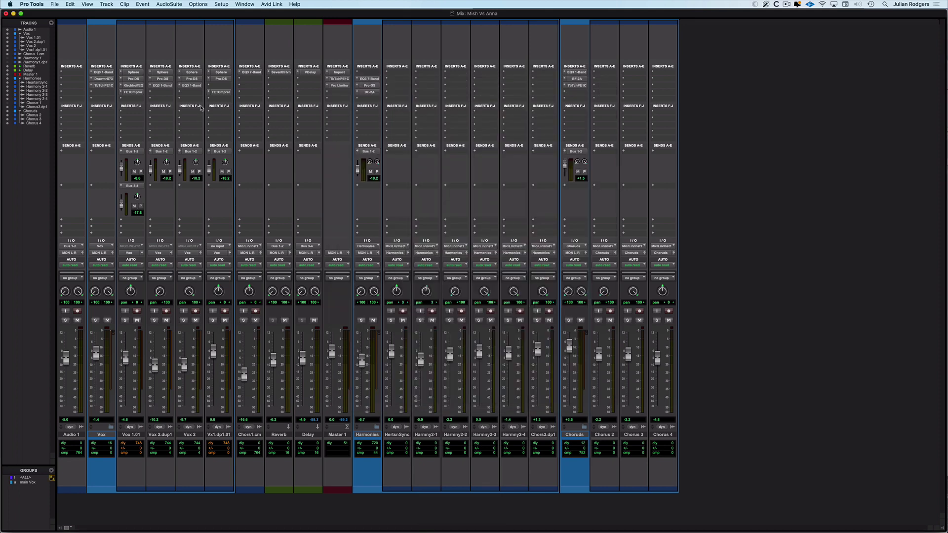
{"action": "left_click", "coordinate": [238, 79]}
{"action": "mouse_move", "coordinate": [276, 82]}
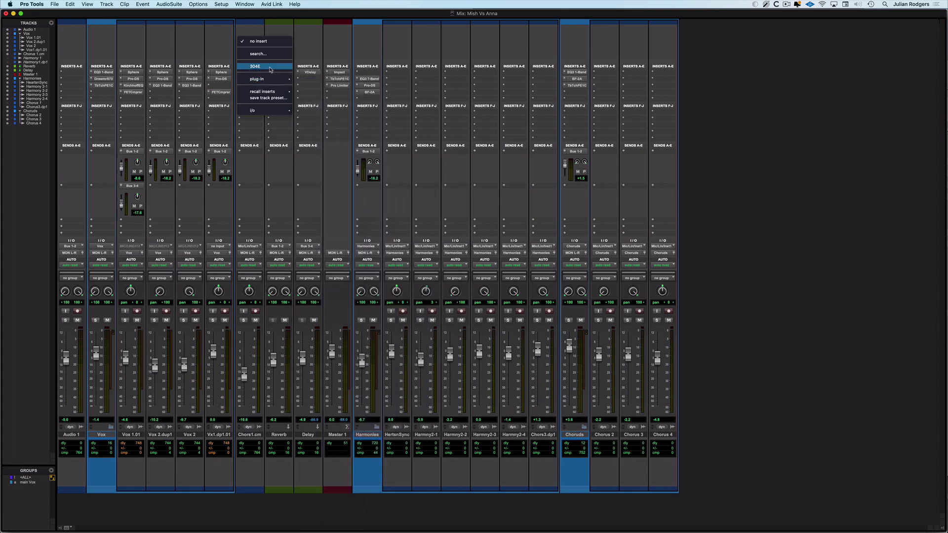
{"action": "left_click", "coordinate": [304, 51]}
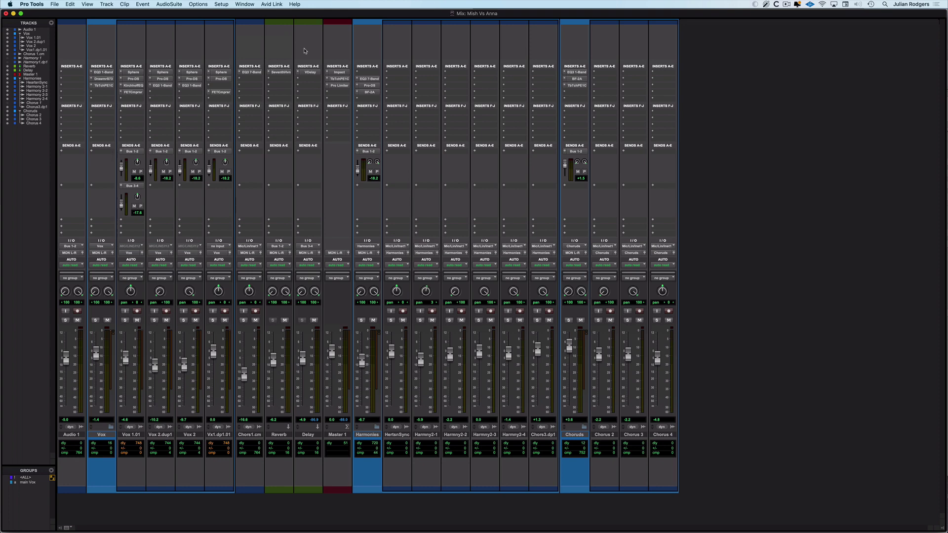
Mark 304E in the AudioSuite EQ list as an AudioSuite favourite.
{"action": "left_click", "coordinate": [176, 4]}
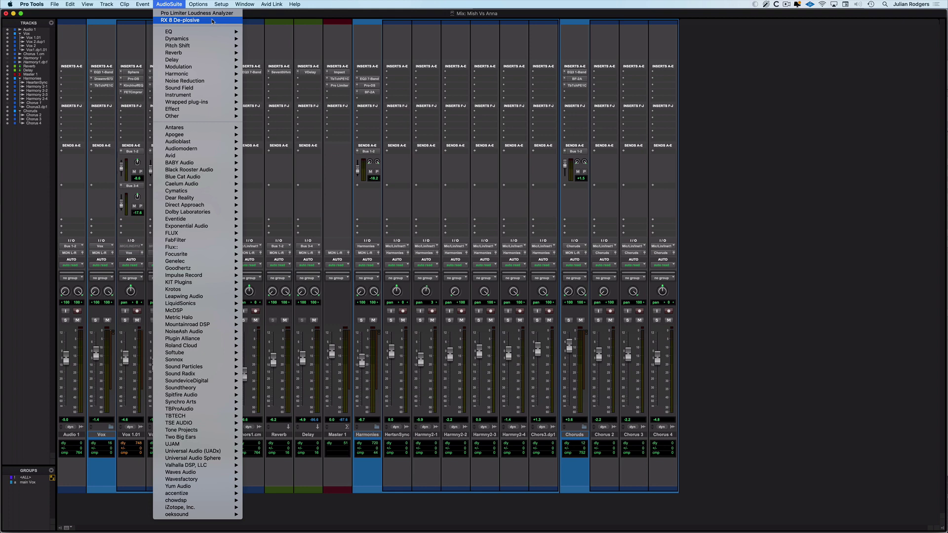
{"action": "left_click", "coordinate": [288, 46]}
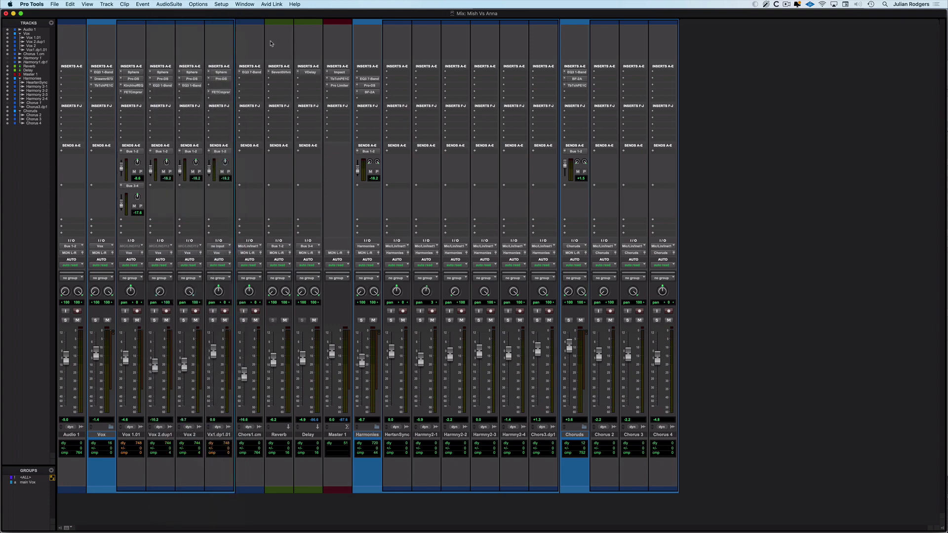
{"action": "left_click", "coordinate": [169, 4]}
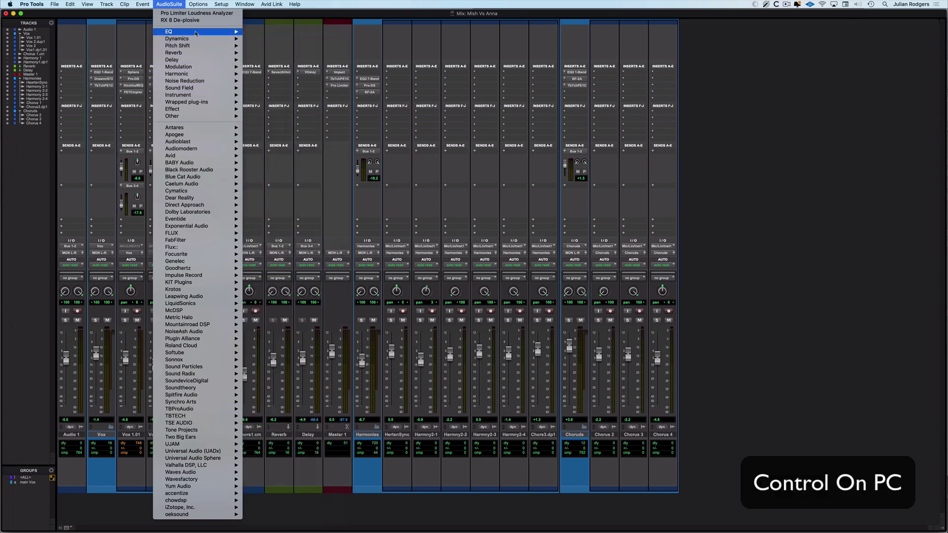
{"action": "mouse_move", "coordinate": [200, 33]}
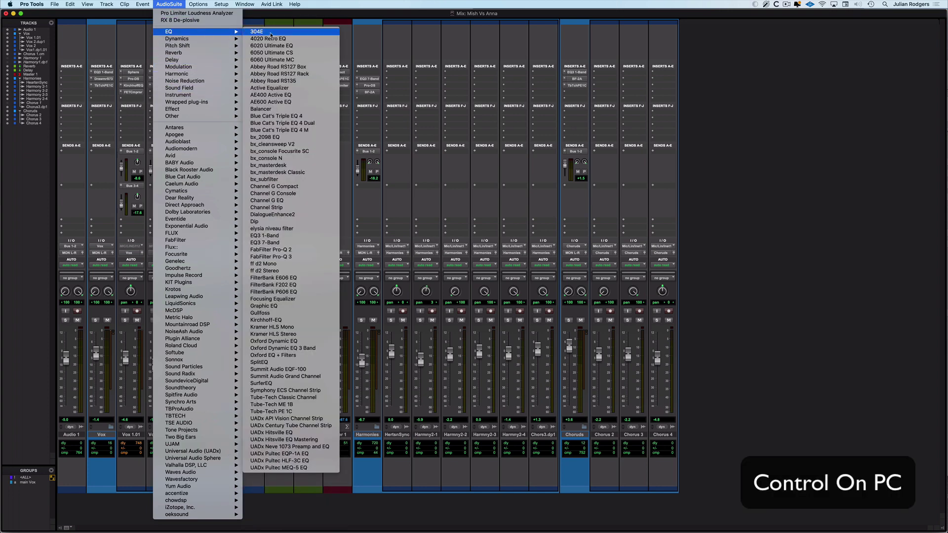
{"action": "left_click", "coordinate": [270, 33]}
Check the AudioSuite menu to confirm 304E now appears first as a favourite.
{"action": "left_click", "coordinate": [169, 4]}
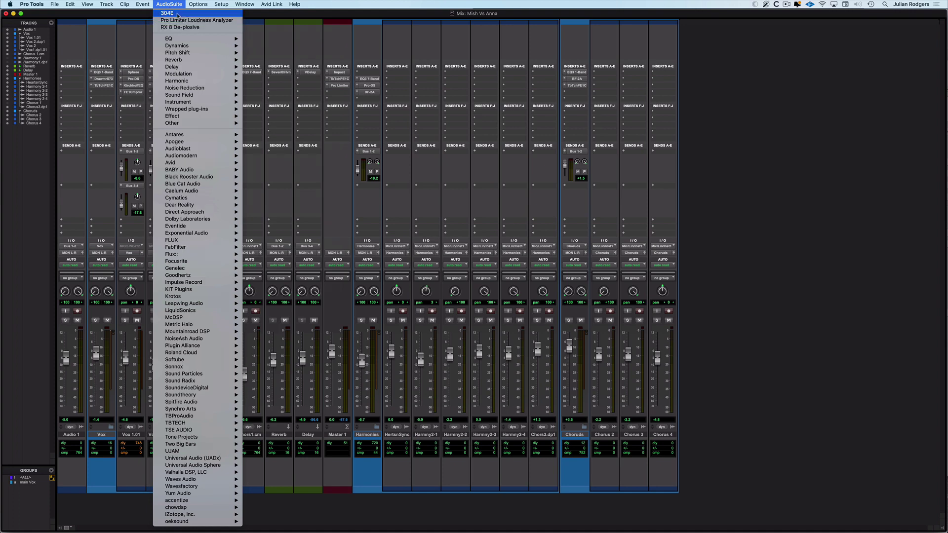
{"action": "left_click", "coordinate": [177, 14]}
{"action": "left_click", "coordinate": [173, 4]}
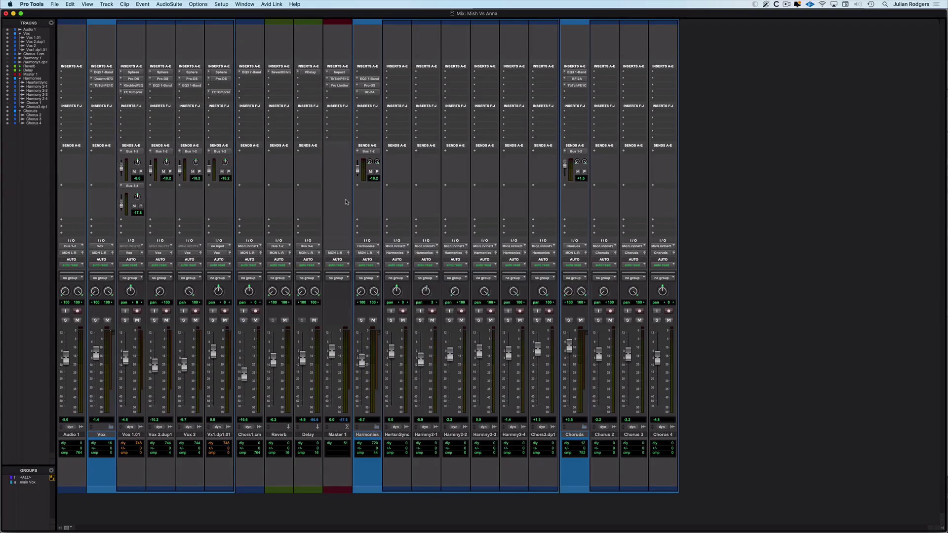
In the Edit window, drag the Chorus 1-cm-Saturn2_01-01 clip to 0:48.000, then back to about 0:47.279.
{"action": "key", "text": "super+equal"}
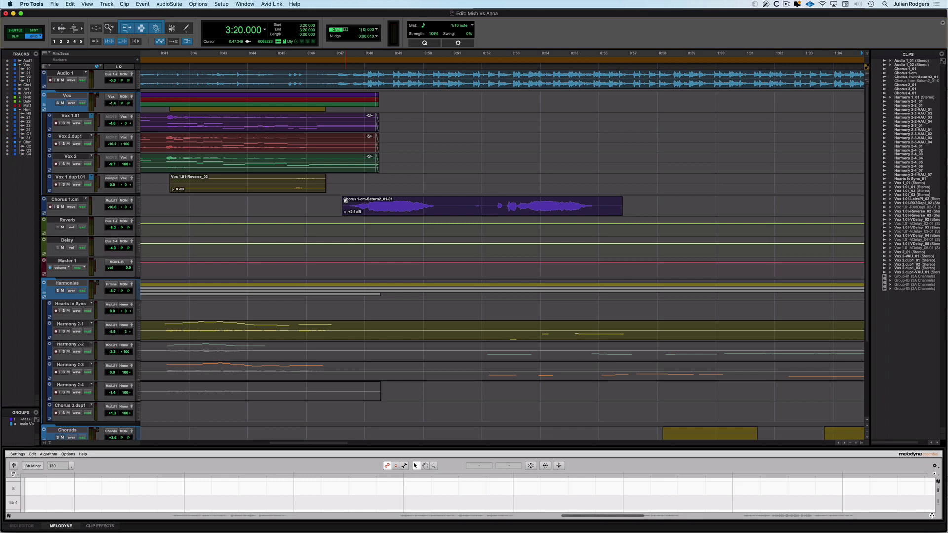
{"action": "left_click", "coordinate": [451, 213]}
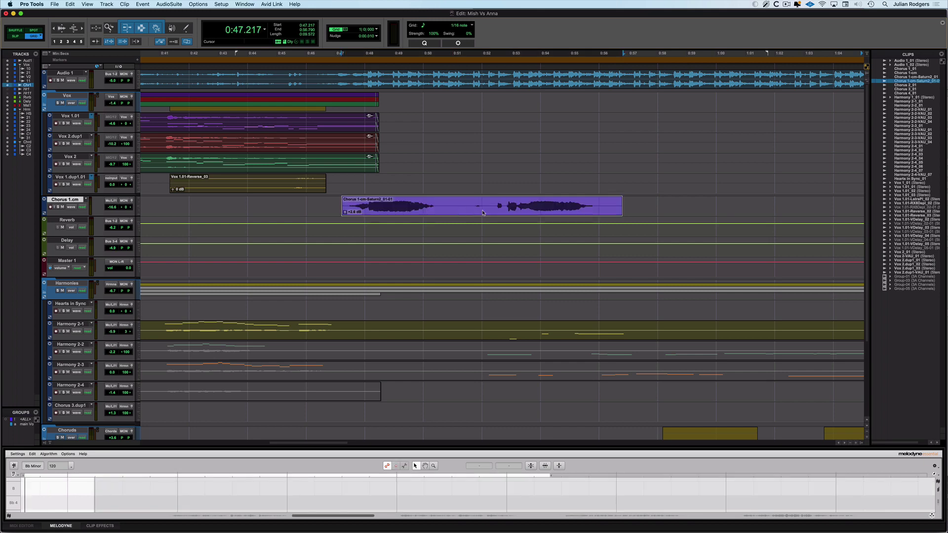
{"action": "left_click_drag", "start_coordinate": [482, 213], "coordinate": [503, 214]}
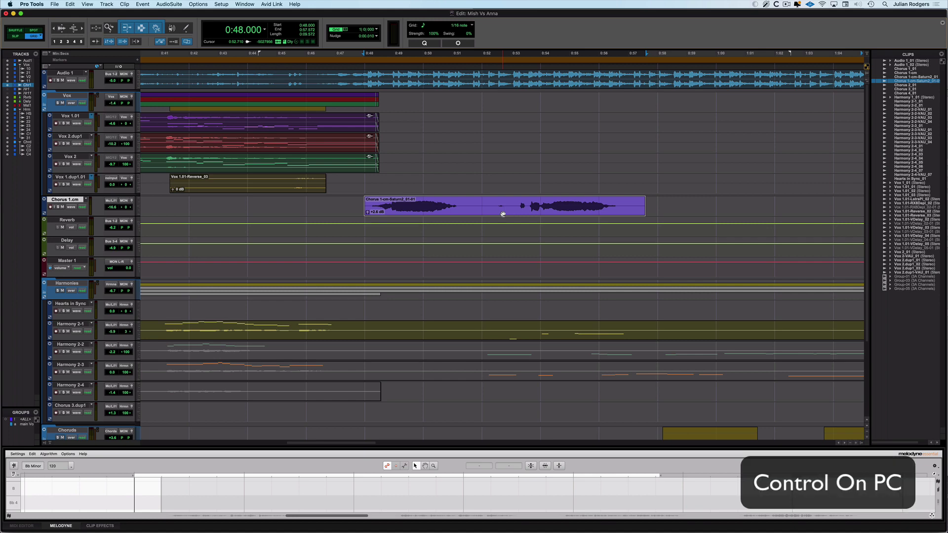
{"action": "left_click_drag", "start_coordinate": [503, 213], "coordinate": [482, 214]}
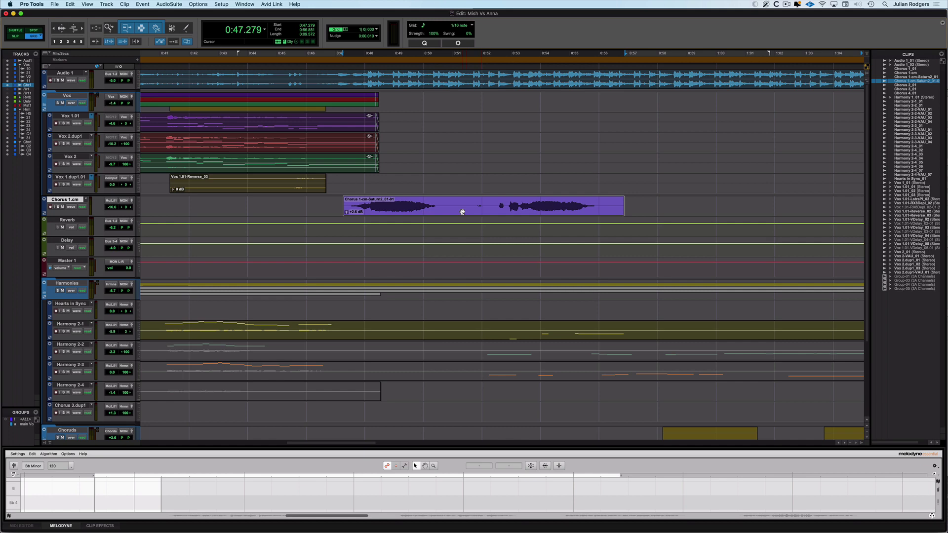
Move the chorus clip later, switch to Relative Grid mode, and drag it again in relative steps.
{"action": "mouse_move", "coordinate": [463, 212]}
{"action": "left_mouse_down"}
{"action": "mouse_move", "coordinate": [541, 212]}
{"action": "mouse_move", "coordinate": [476, 213]}
{"action": "left_mouse_up"}
{"action": "key", "text": "F4"}
{"action": "mouse_move", "coordinate": [429, 212]}
{"action": "left_mouse_down"}
{"action": "mouse_move", "coordinate": [553, 214]}
{"action": "mouse_move", "coordinate": [439, 213]}
{"action": "left_mouse_up"}
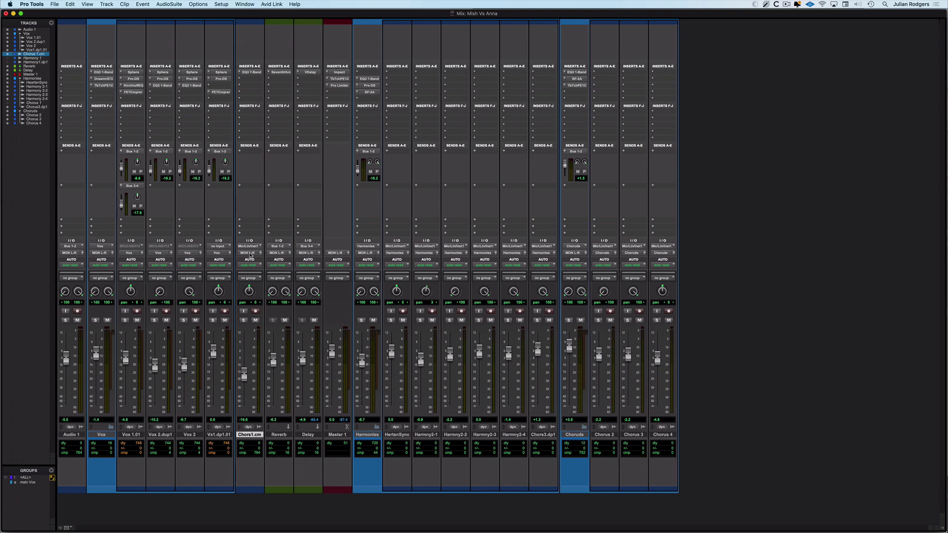
Add LINE 1-2 (Stereo) as a second, multed output on Chors1.cm alongside MON L-R.
{"action": "left_click", "coordinate": [251, 253]}
{"action": "mouse_move", "coordinate": [256, 253]}
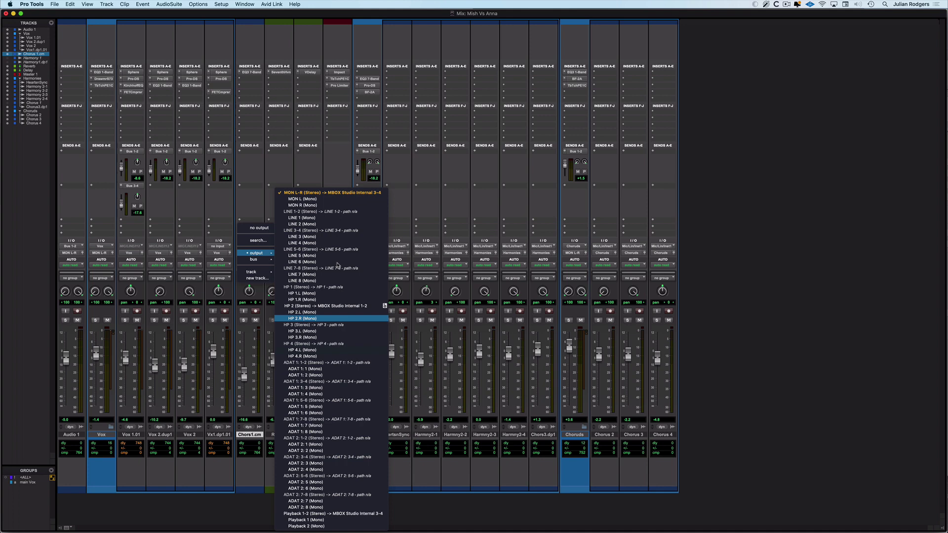
{"action": "left_click", "coordinate": [257, 287]}
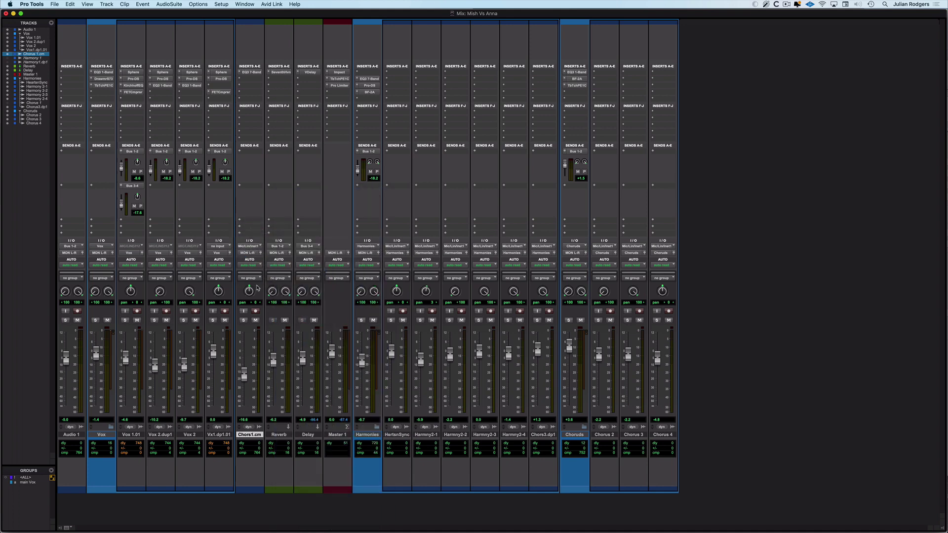
{"action": "left_click", "coordinate": [250, 253]}
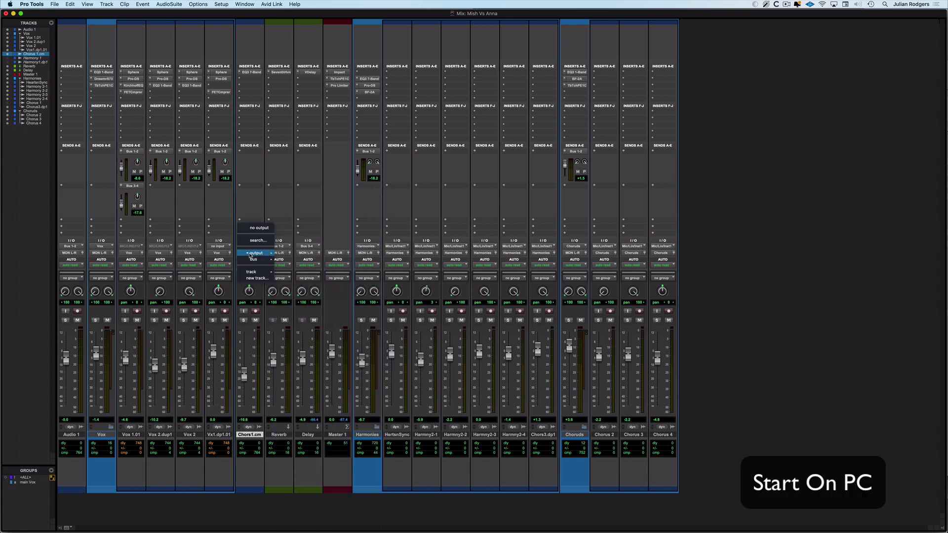
{"action": "mouse_move", "coordinate": [257, 253]}
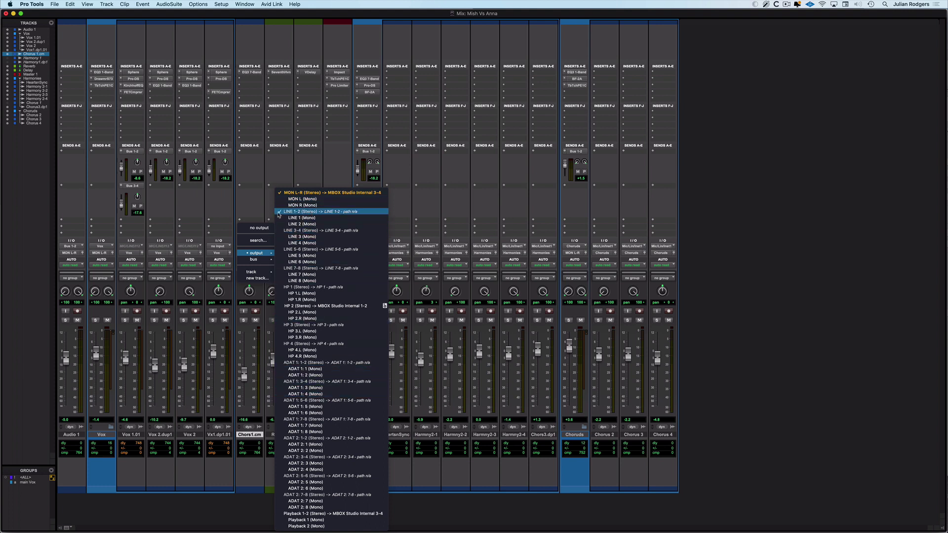
{"action": "left_click", "coordinate": [254, 206]}
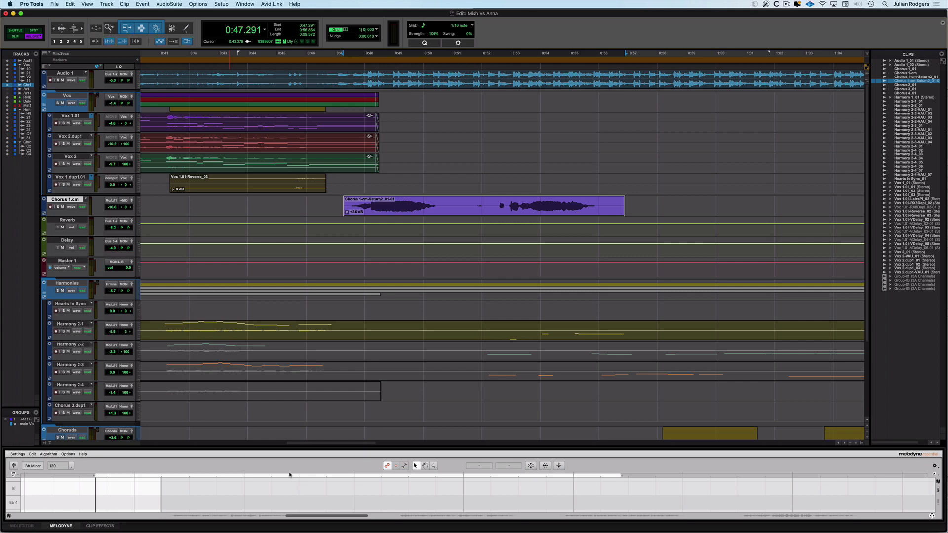
{"action": "key", "text": "alt+8"}
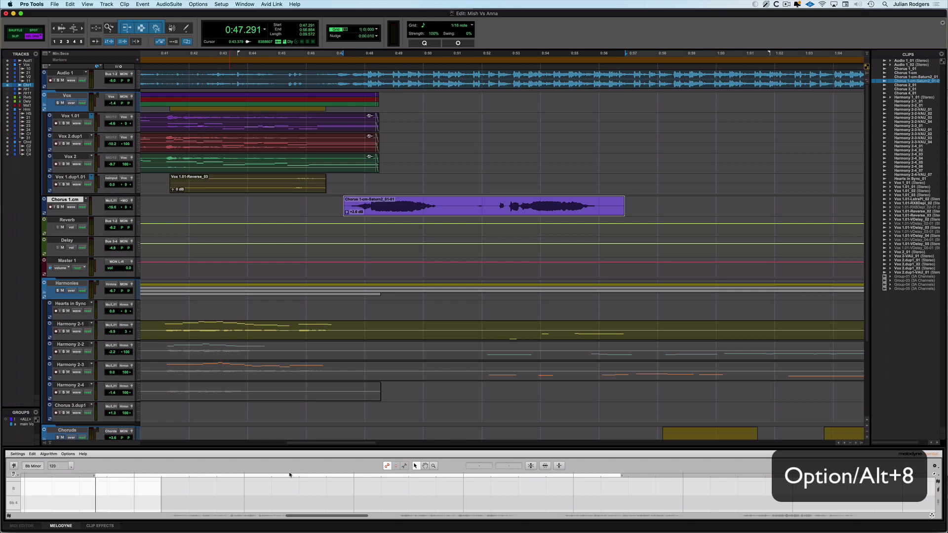
{"action": "key", "text": "alt+8"}
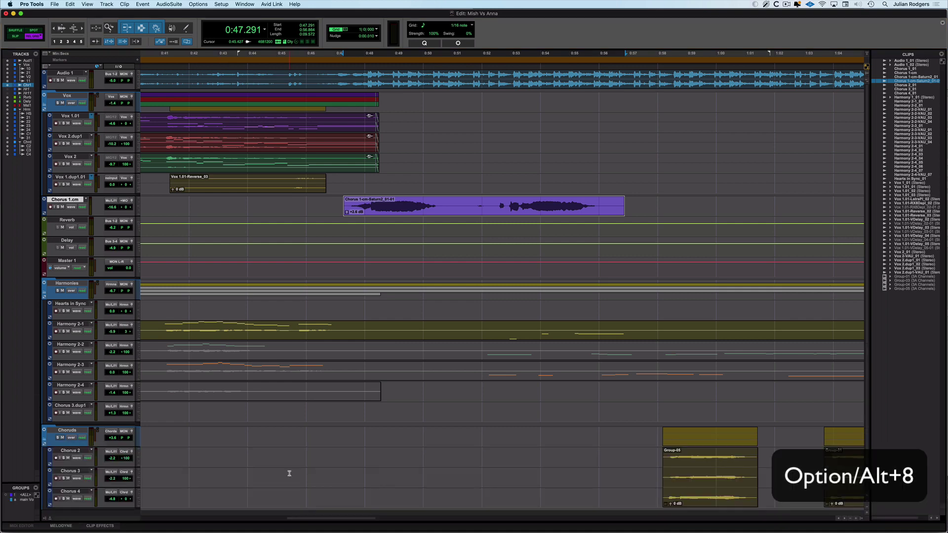
{"action": "key", "text": "alt+8"}
{"action": "key", "text": "alt+8"}
{"action": "key", "text": "alt+8"}
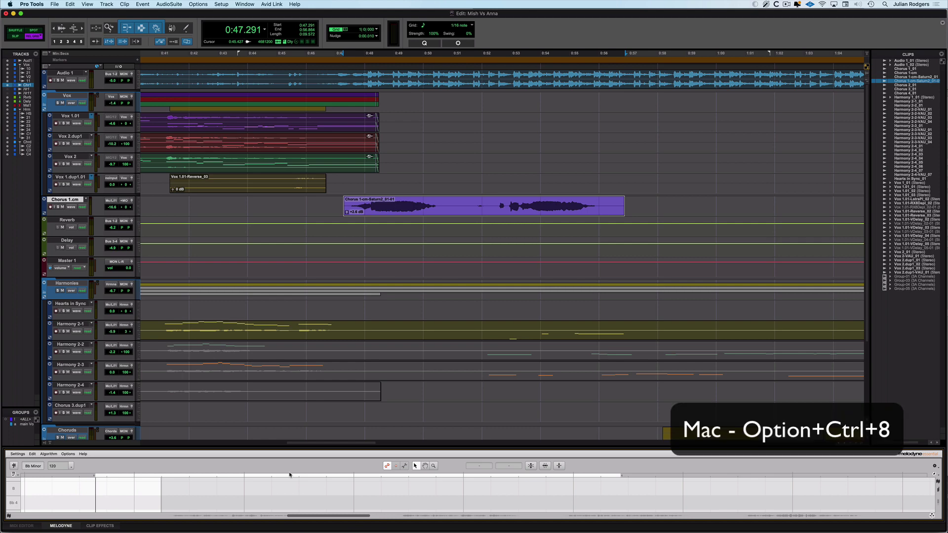
{"action": "key", "text": "ctrl+alt+8"}
{"action": "key", "text": "ctrl+alt+8"}
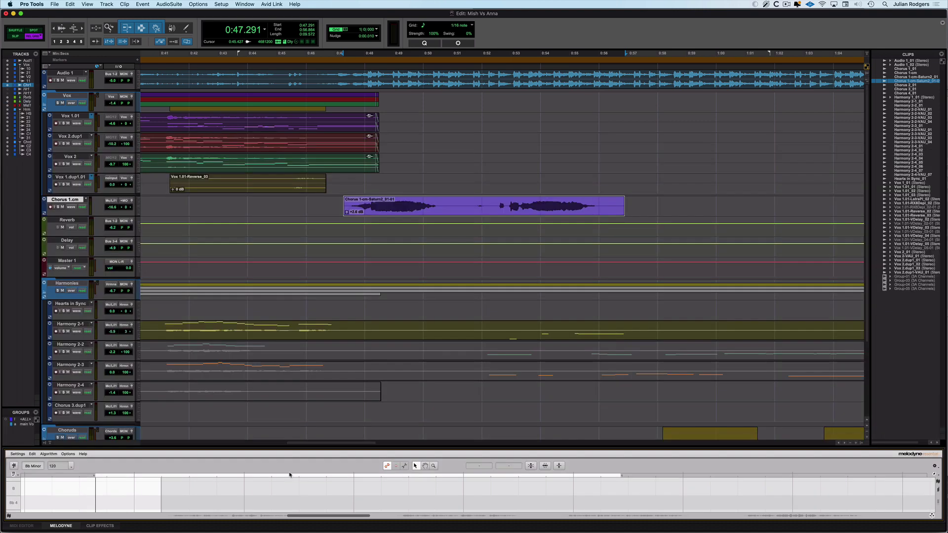
{"action": "key", "text": "ctrl+alt+8"}
{"action": "key", "text": "ctrl+alt+8"}
{"action": "key", "text": "ctrl+alt+8"}
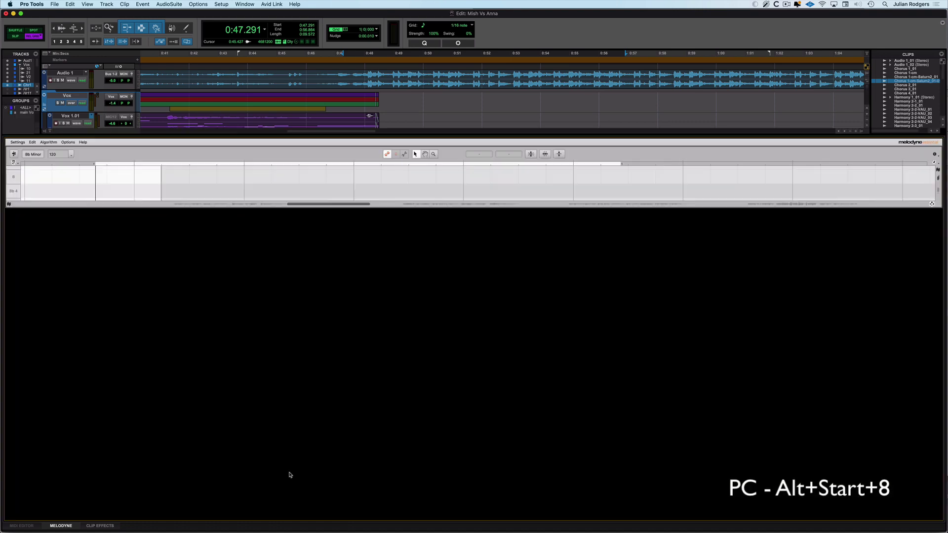
{"action": "key", "text": "ctrl+alt+8"}
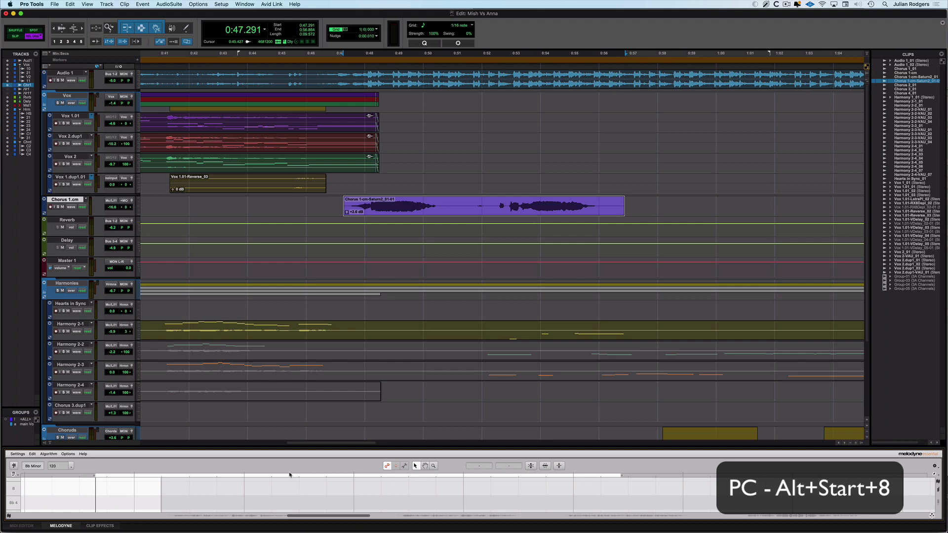
{"action": "key", "text": "ctrl+alt+8"}
{"action": "key", "text": "ctrl+alt+8"}
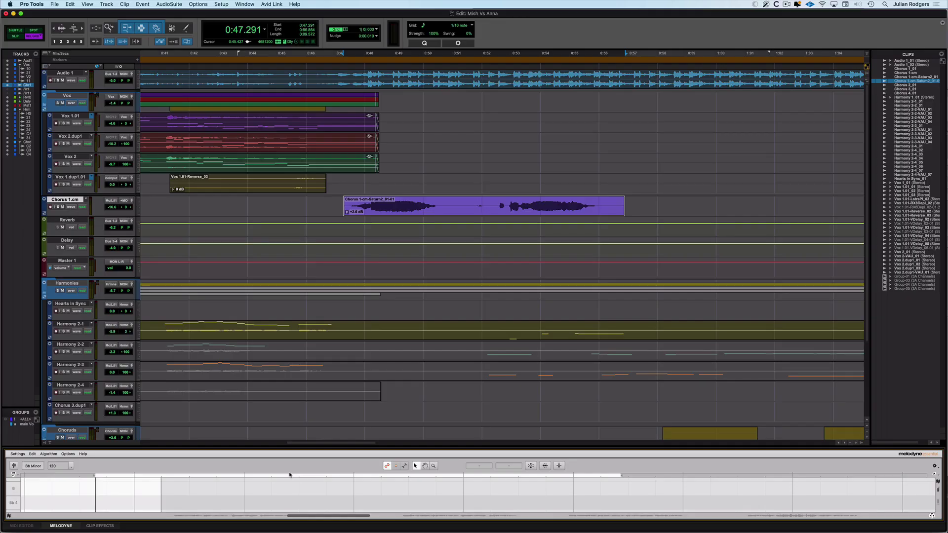
Toggle from the Edit window to the Mix window with Cmd+=.
{"action": "key", "text": "super+equal"}
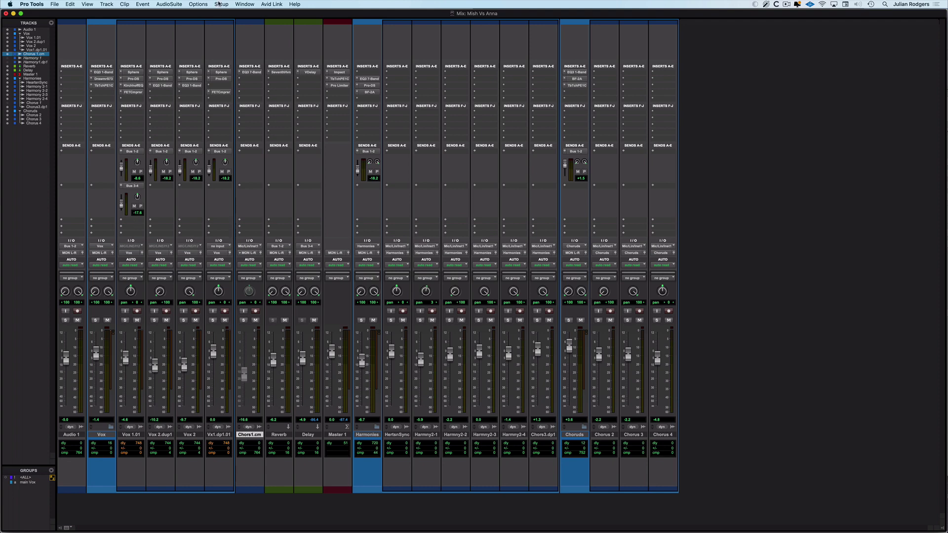
In I/O Setup's Bus tab, map the MON L-R output to MBOX Studio Internal 1-2 and confirm.
{"action": "left_click", "coordinate": [221, 4]}
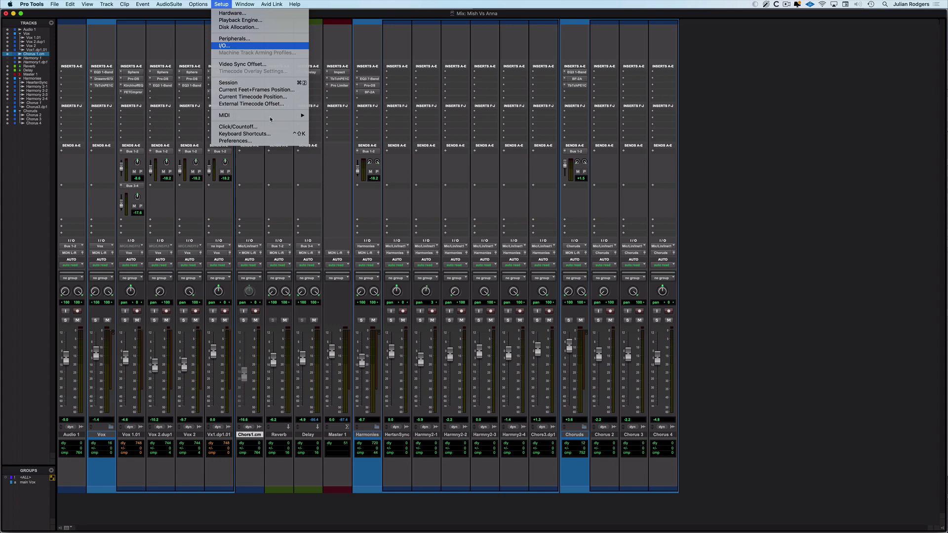
{"action": "left_click", "coordinate": [224, 45]}
{"action": "left_click", "coordinate": [306, 113]}
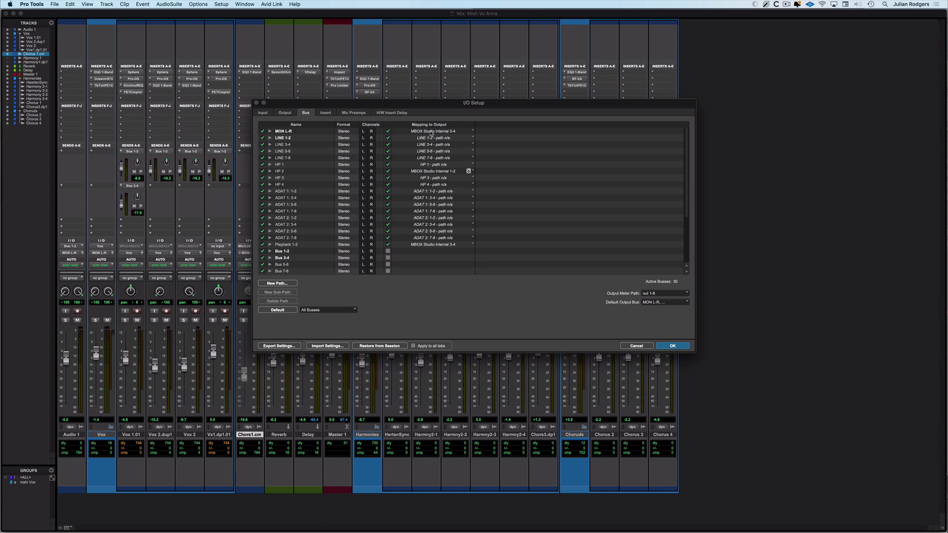
{"action": "left_click", "coordinate": [431, 132]}
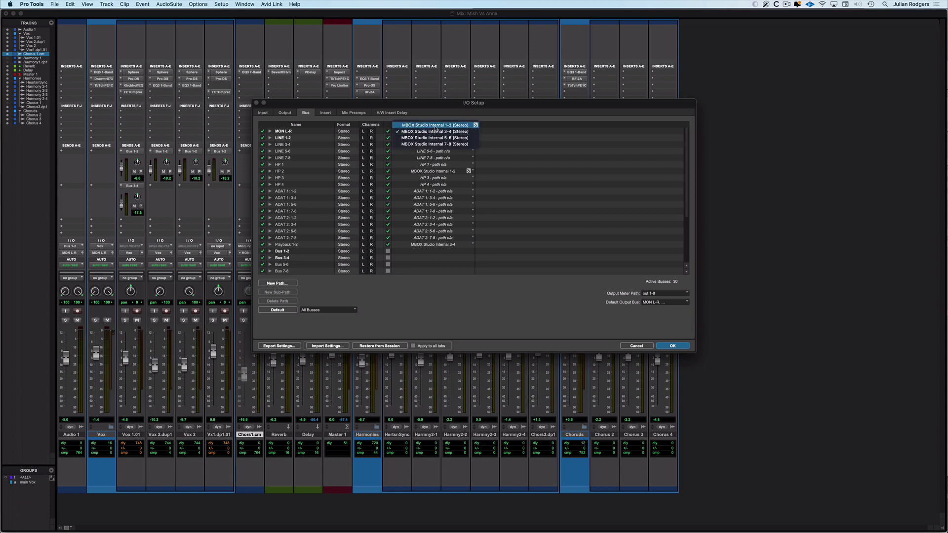
{"action": "left_click", "coordinate": [436, 127]}
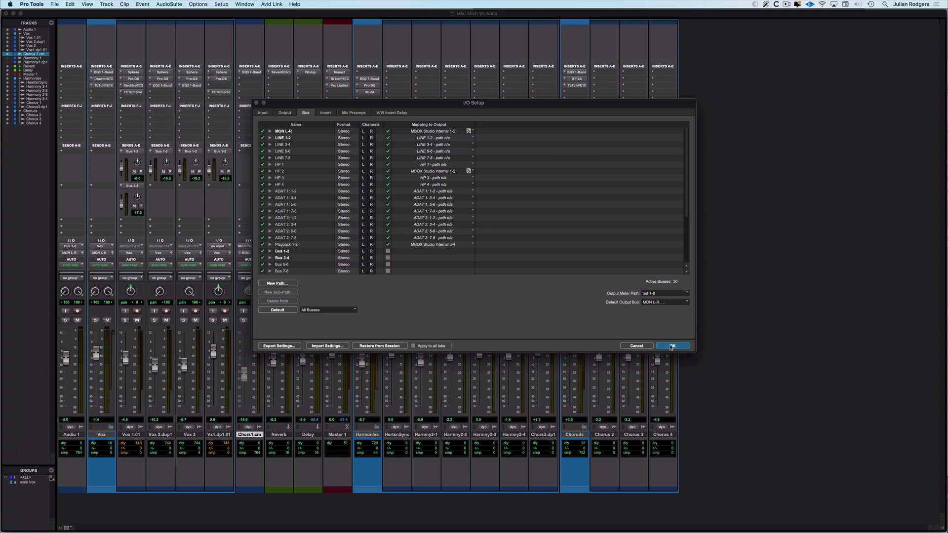
{"action": "left_click", "coordinate": [657, 346]}
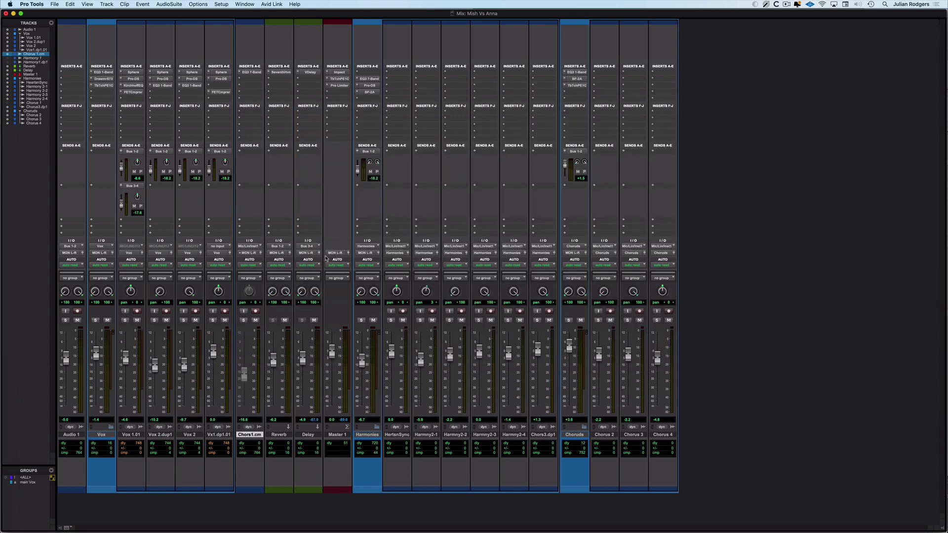